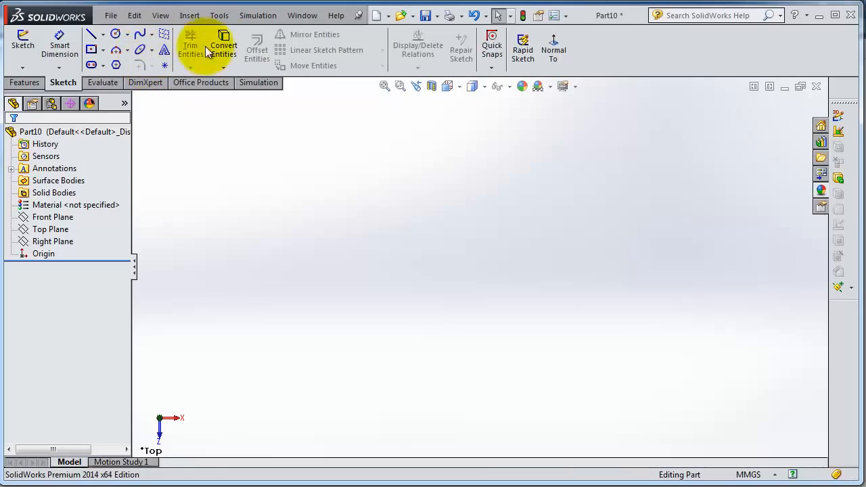
- Start a straight slot sketch on the Top Plane and orient the view normal to the sketch plane
{"action": "left_click", "coordinate": [90, 66]}
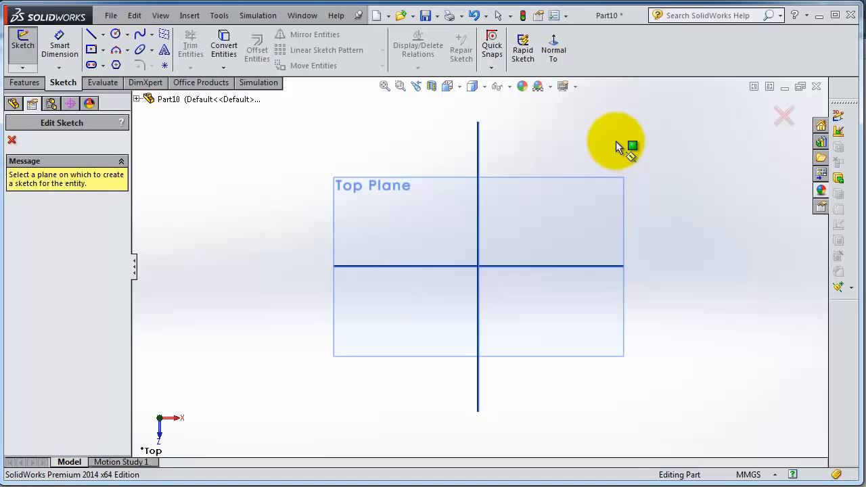
{"action": "middle_click_drag", "start_coordinate": [616, 140], "coordinate": [595, 213]}
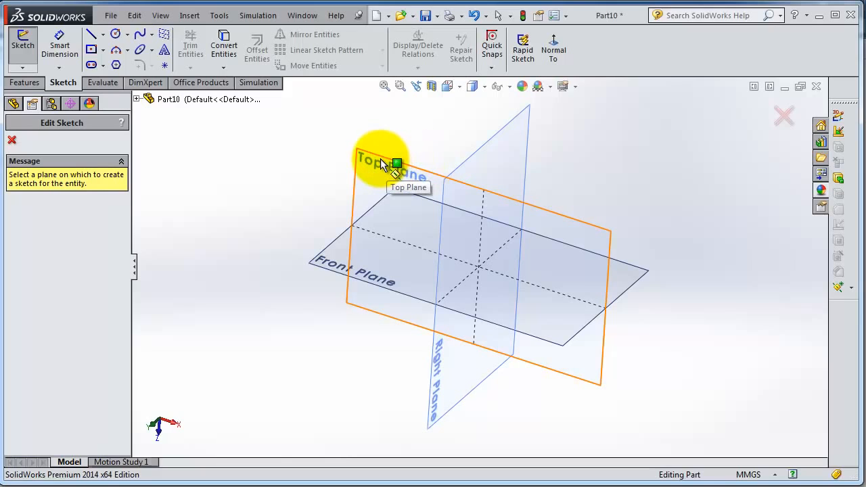
{"action": "left_click", "coordinate": [481, 195]}
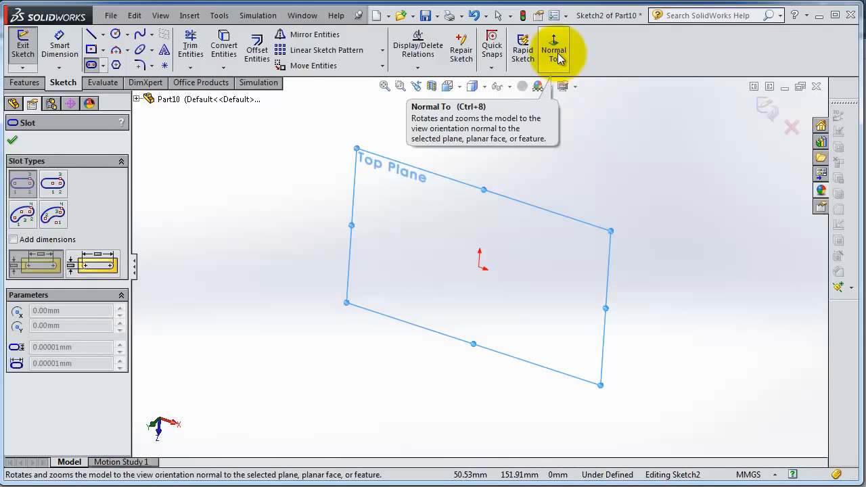
{"action": "left_click", "coordinate": [462, 88]}
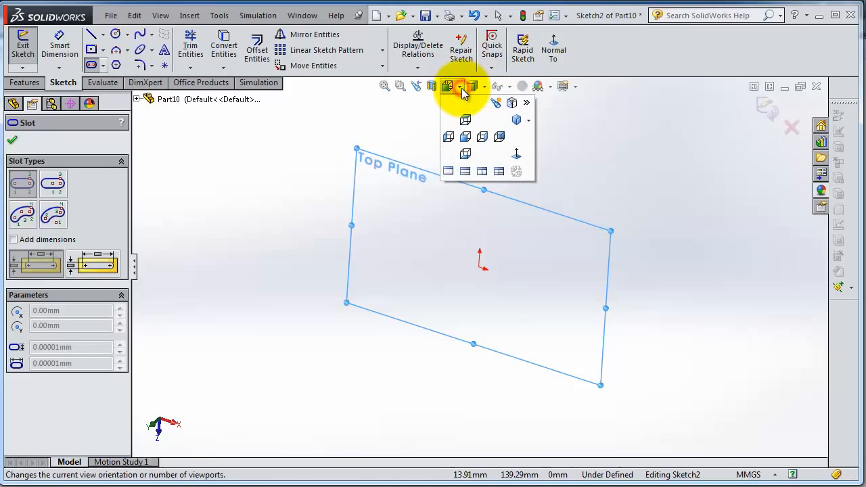
{"action": "left_click", "coordinate": [516, 157]}
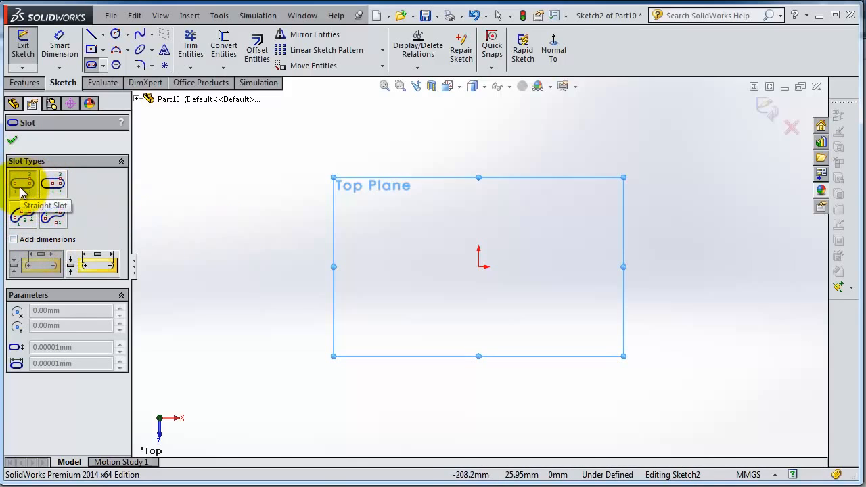
- Sketch a horizontal straight slot through the origin, about 148 mm between arc centres and about 51 mm wide
{"action": "left_click", "coordinate": [391, 266]}
{"action": "left_click", "coordinate": [632, 267]}
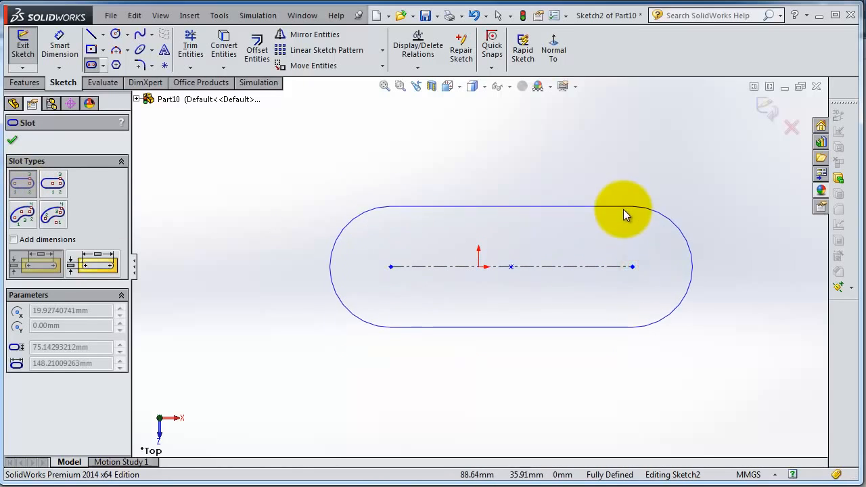
{"action": "left_click", "coordinate": [626, 225]}
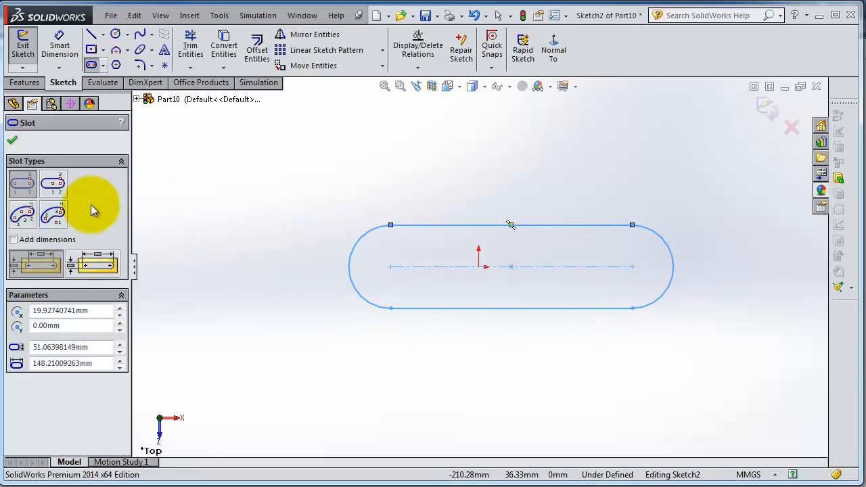
- Sketch an inclined centerpoint straight slot above the horizontal slot, about 77 mm between arc centres and about 44 mm wide
{"action": "left_click", "coordinate": [57, 192]}
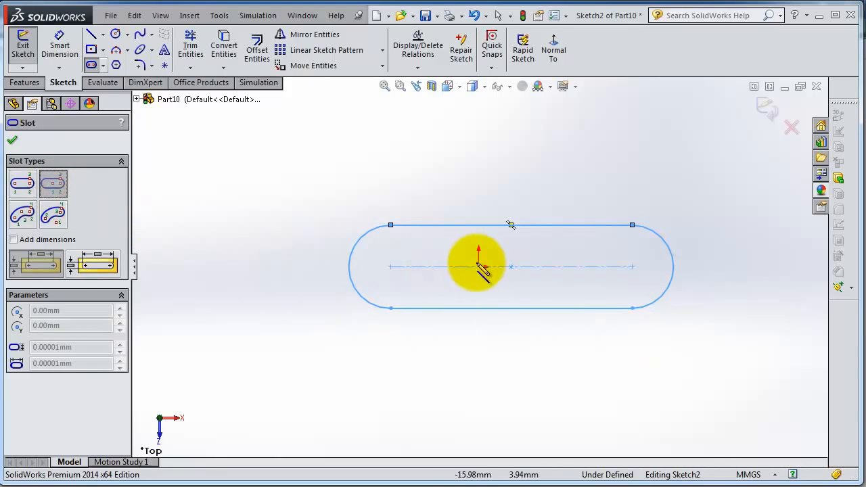
{"action": "left_click", "coordinate": [511, 156]}
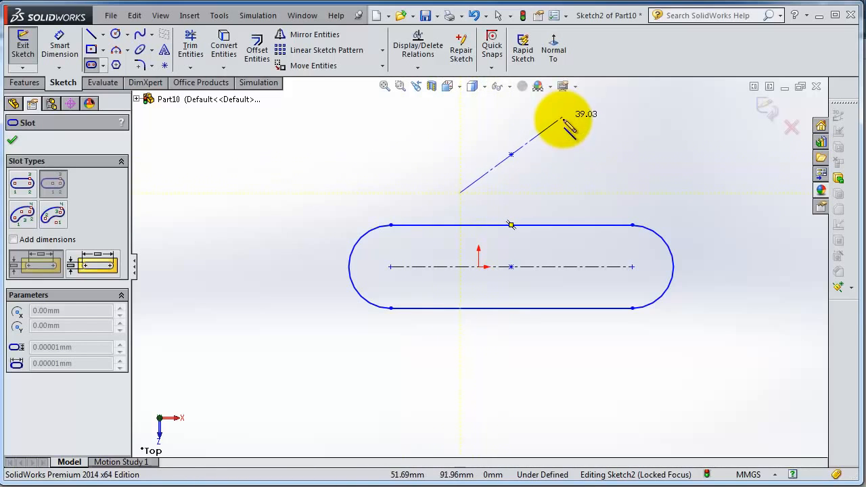
{"action": "left_click", "coordinate": [653, 102]}
{"action": "scroll", "coordinate": [648, 196], "scroll_direction": "down", "scroll_amount": 1}
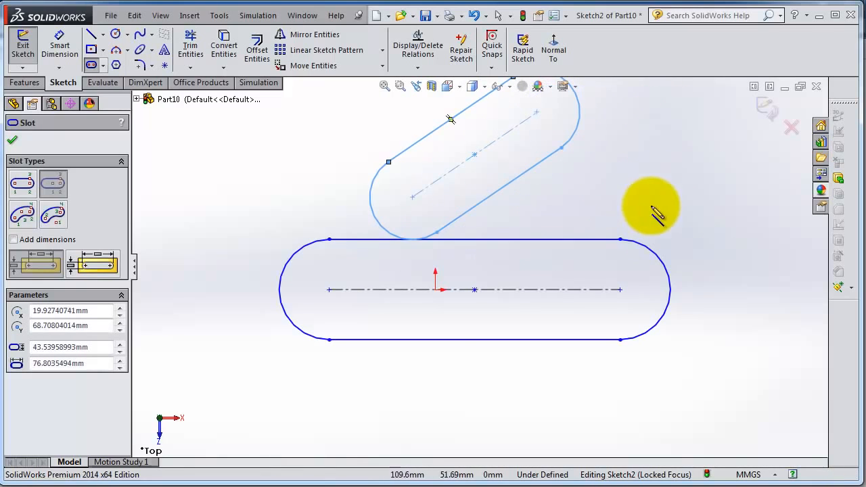
- Sketch a 180-degree 3-point arc slot below the horizontal slot, with about 37 mm radius and about 27 mm width
{"action": "left_click", "coordinate": [22, 214]}
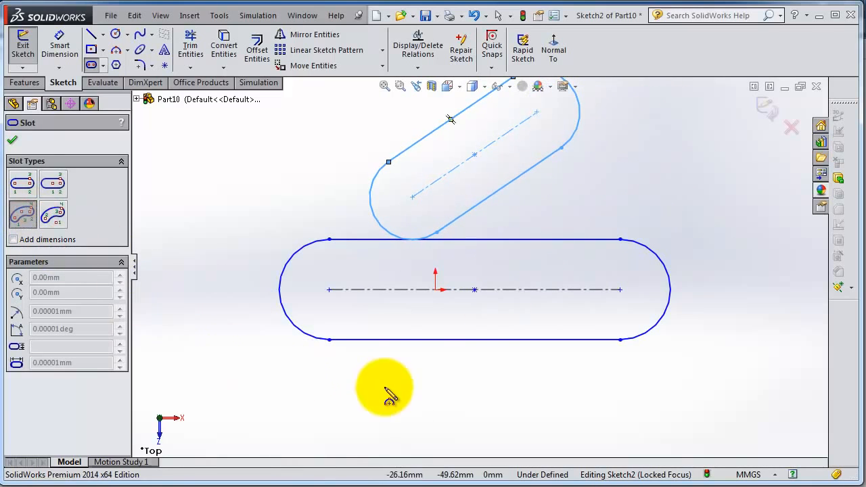
{"action": "scroll", "coordinate": [376, 414], "scroll_direction": "up", "scroll_amount": 1}
{"action": "left_click", "coordinate": [379, 450]}
{"action": "left_click", "coordinate": [328, 402]}
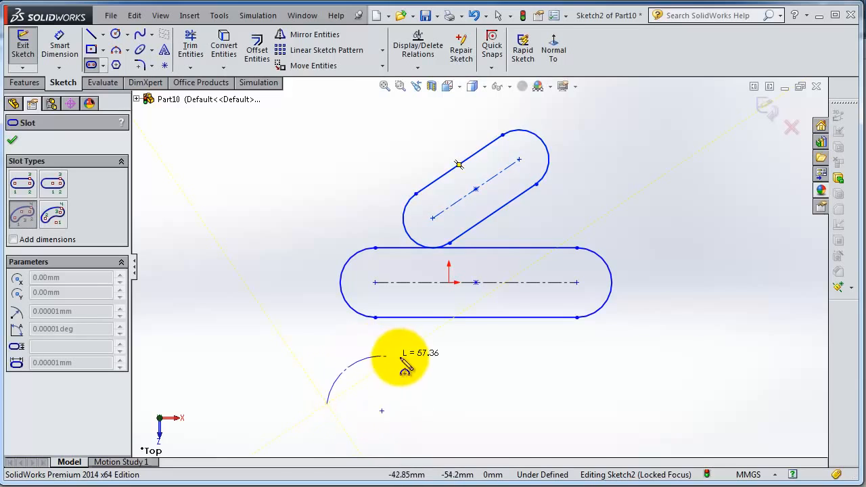
{"action": "left_click", "coordinate": [426, 399]}
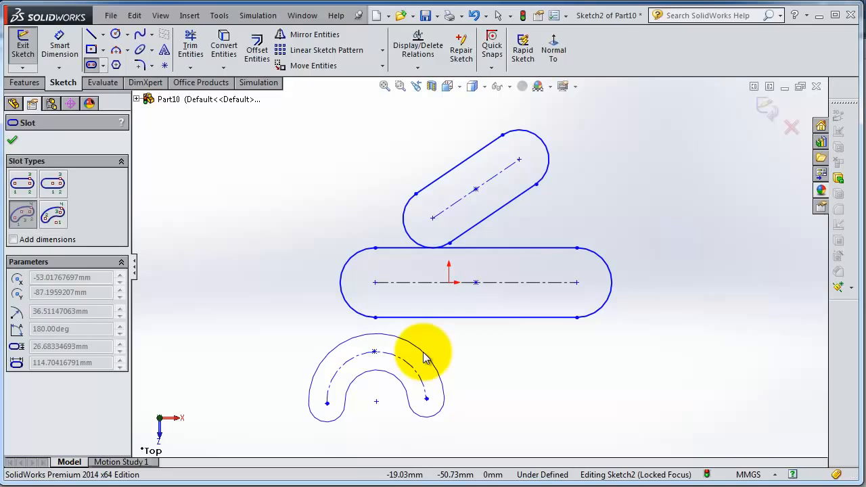
{"action": "left_click", "coordinate": [424, 352]}
- Sketch a centerpoint arc slot around the horizontal slot's right arc centre, about 62 mm radius, 81 degrees and 59 mm wide
{"action": "left_click", "coordinate": [53, 215]}
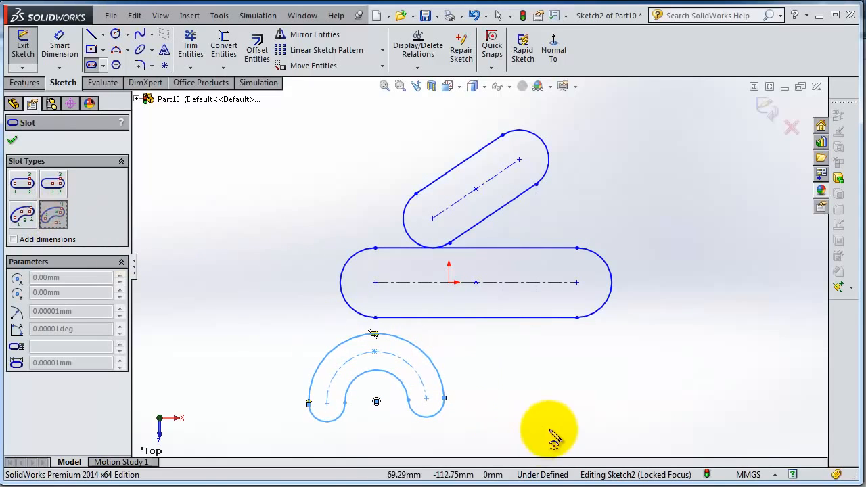
{"action": "scroll", "coordinate": [611, 394], "scroll_direction": "up", "scroll_amount": 2}
{"action": "scroll", "coordinate": [611, 394], "scroll_direction": "down", "scroll_amount": 2}
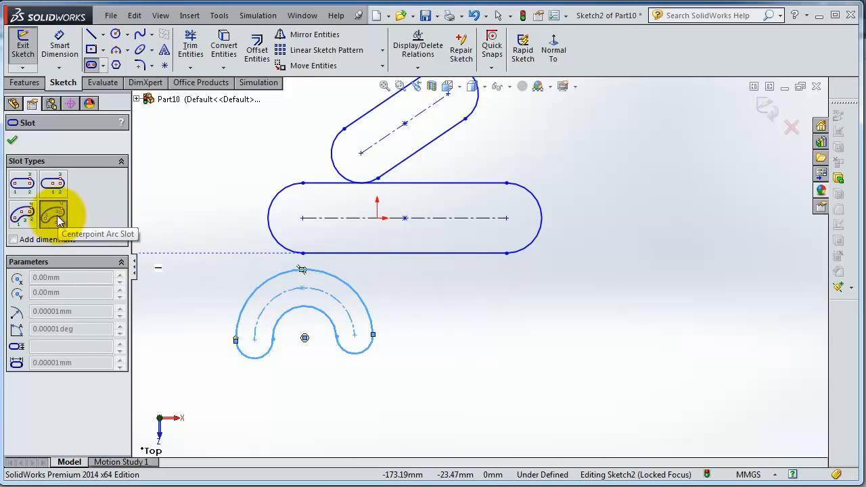
{"action": "scroll", "coordinate": [567, 244], "scroll_direction": "down", "scroll_amount": 1}
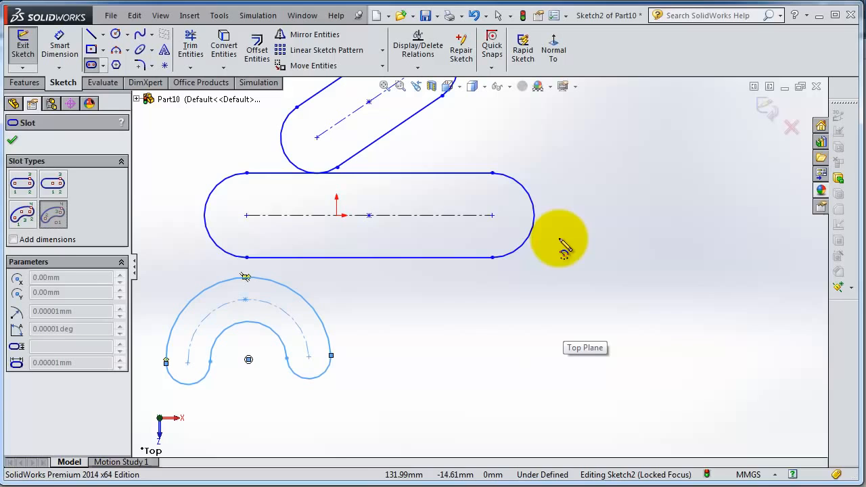
{"action": "left_click", "coordinate": [492, 215]}
{"action": "left_click", "coordinate": [587, 179]}
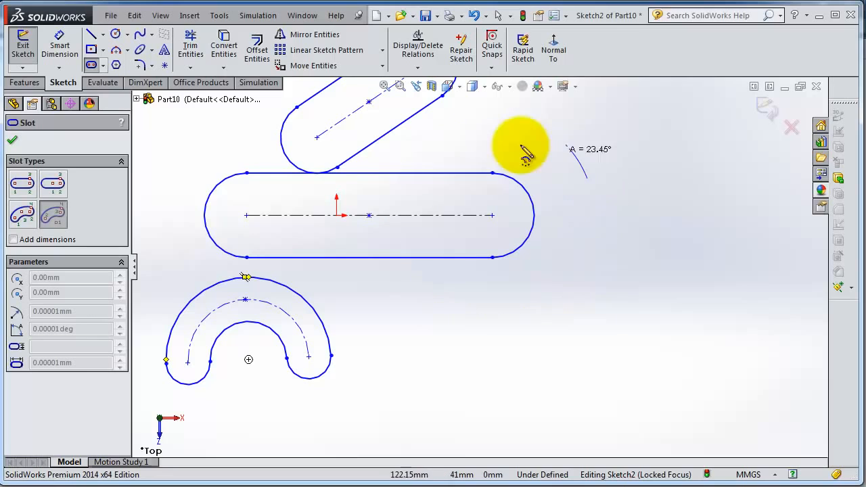
{"action": "left_click", "coordinate": [479, 150]}
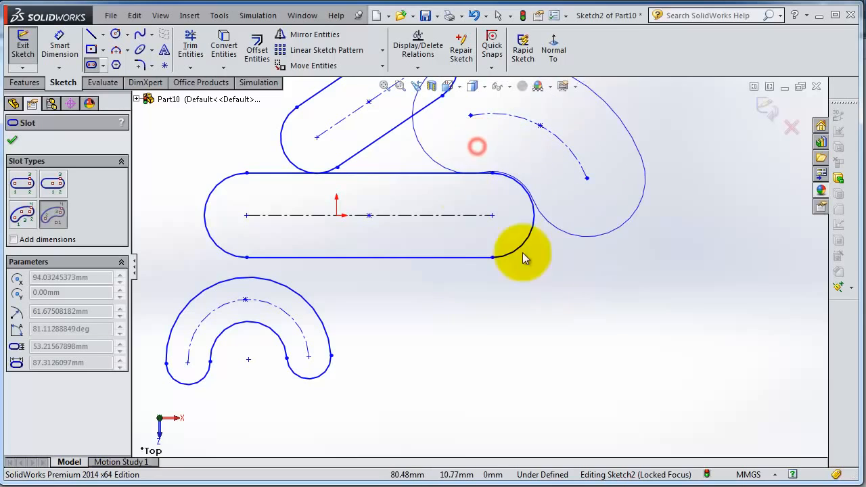
{"action": "left_click", "coordinate": [547, 190]}
{"action": "key", "text": "f"}
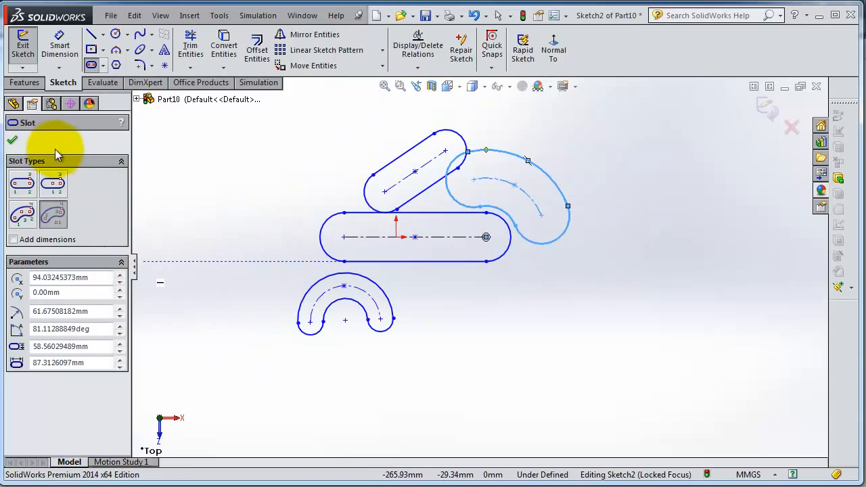
{"action": "left_click", "coordinate": [12, 144]}
- Sketch a circle of about 20 mm radius centred on the centre point of the lower arc slot
{"action": "scroll", "coordinate": [659, 283], "scroll_direction": "up", "scroll_amount": 3}
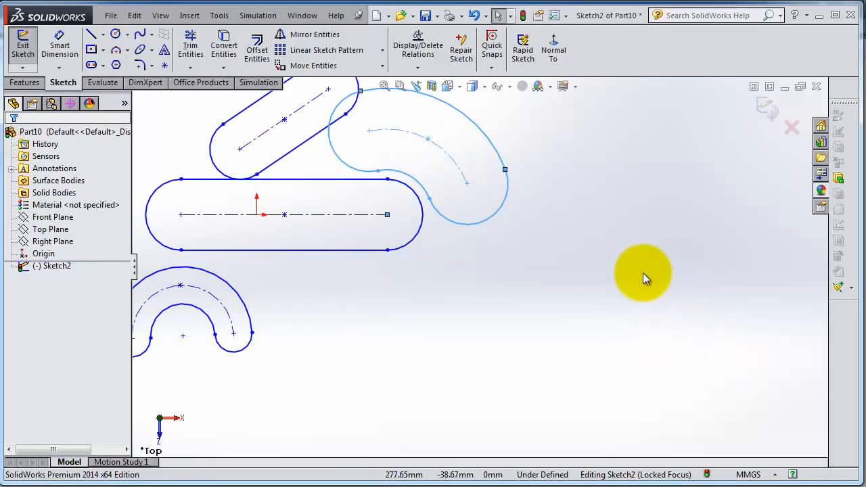
{"action": "left_click", "coordinate": [127, 38]}
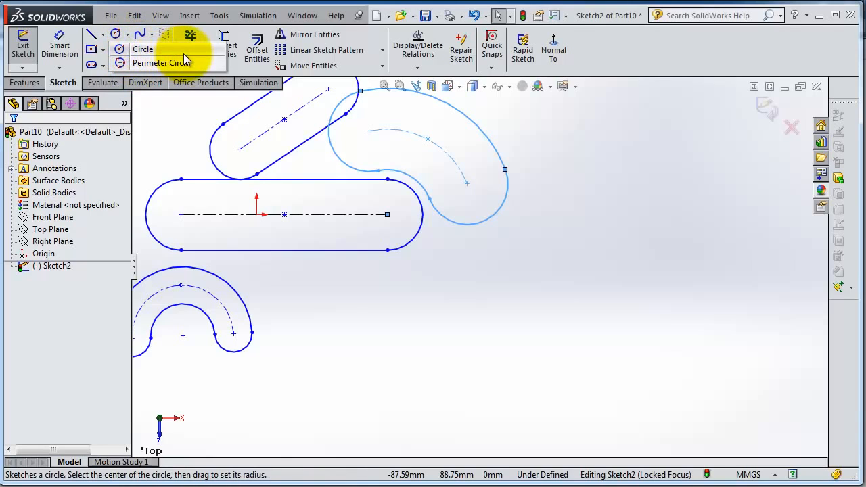
{"action": "left_click", "coordinate": [127, 36]}
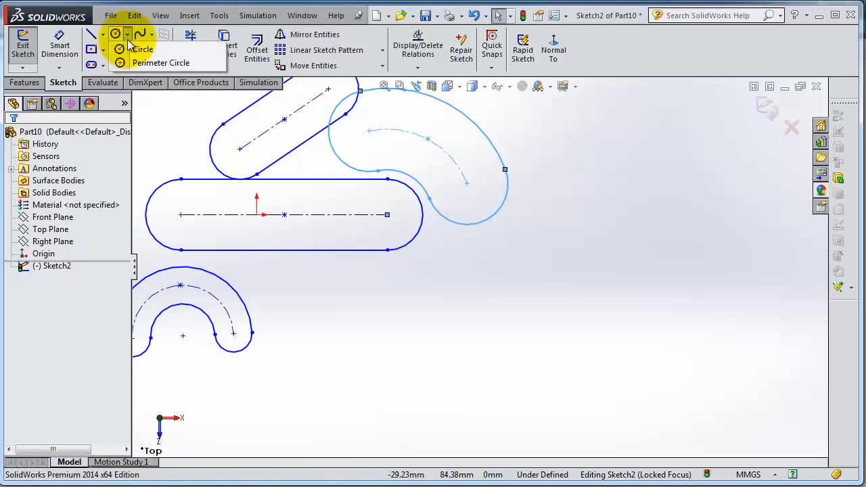
{"action": "left_click", "coordinate": [134, 51]}
{"action": "scroll", "coordinate": [490, 345], "scroll_direction": "up", "scroll_amount": 1}
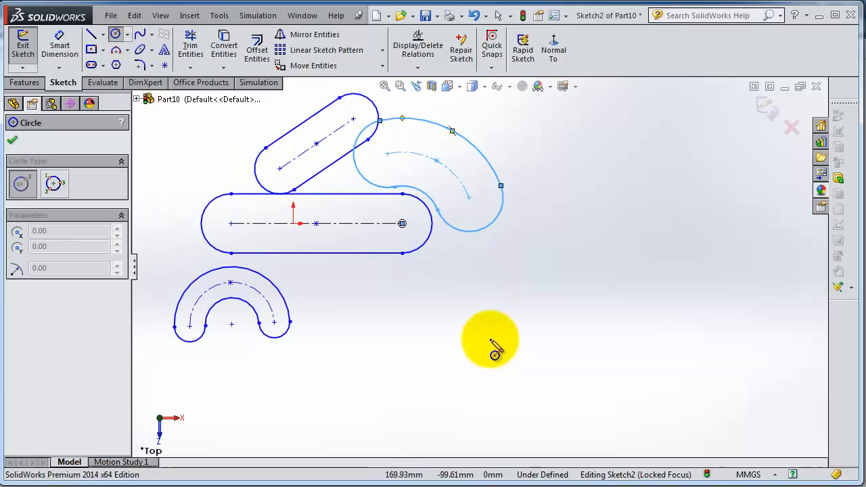
{"action": "scroll", "coordinate": [392, 353], "scroll_direction": "down", "scroll_amount": 2}
{"action": "scroll", "coordinate": [281, 290], "scroll_direction": "up", "scroll_amount": 2}
{"action": "scroll", "coordinate": [318, 318], "scroll_direction": "down", "scroll_amount": 4}
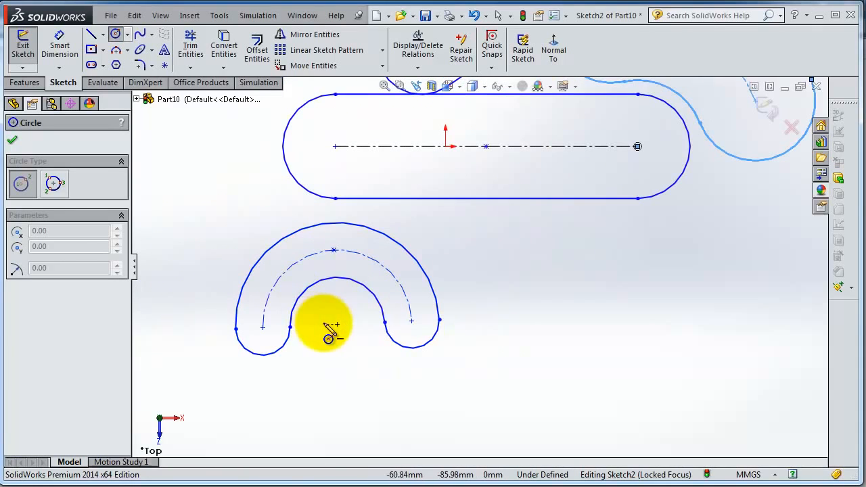
{"action": "left_click", "coordinate": [337, 325]}
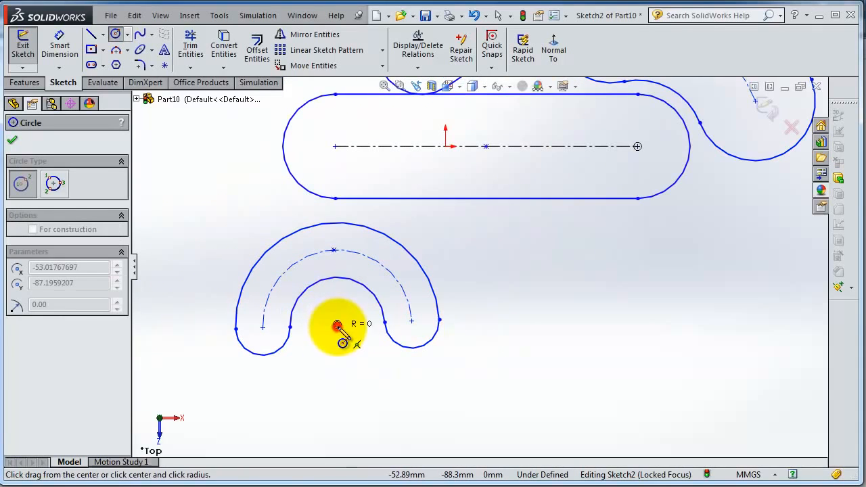
{"action": "left_click", "coordinate": [339, 287]}
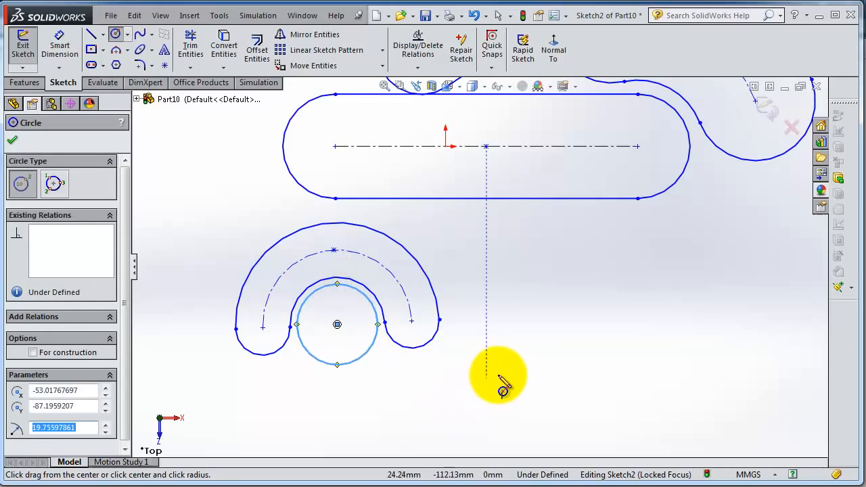
- Dimension the circle inside the lower arc slot with a diameter of 40 mm
{"action": "scroll", "coordinate": [500, 372], "scroll_direction": "up", "scroll_amount": 1}
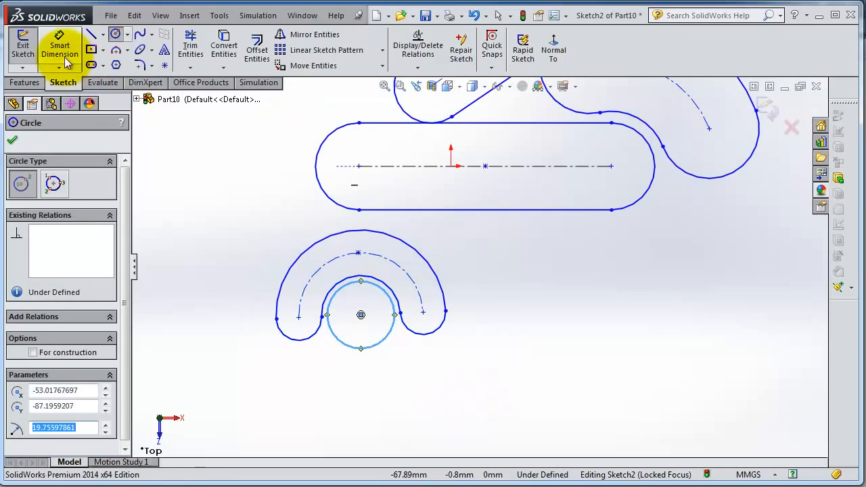
{"action": "left_click", "coordinate": [60, 50]}
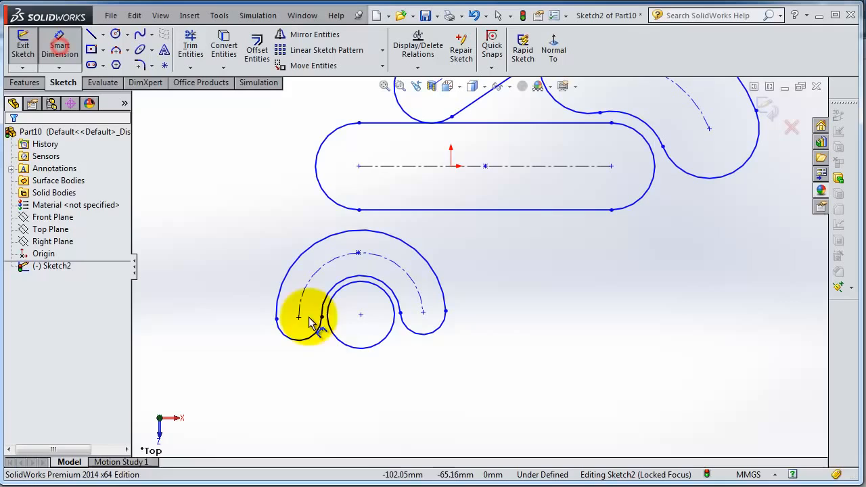
{"action": "left_click", "coordinate": [371, 356]}
{"action": "left_click", "coordinate": [293, 401]}
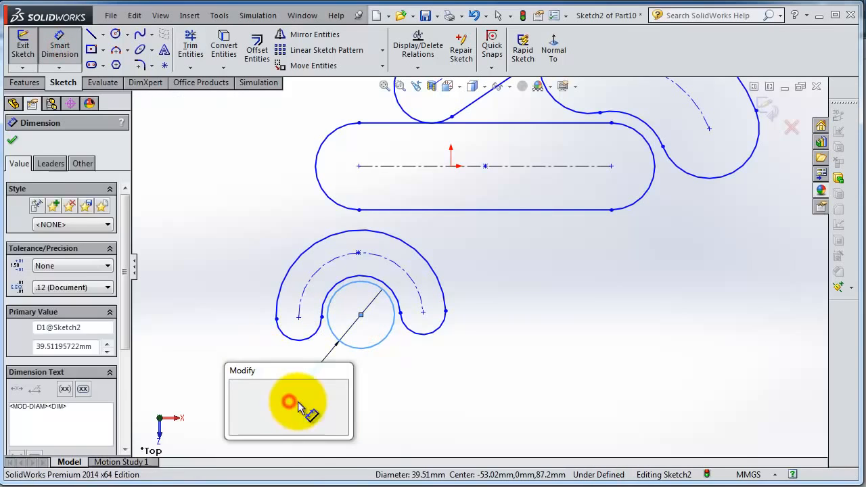
{"action": "type", "text": "40"}
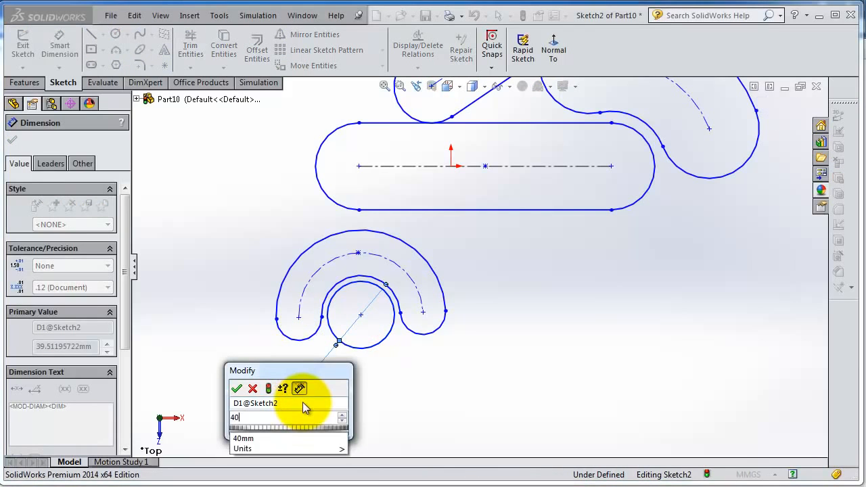
{"action": "key", "text": "Return"}
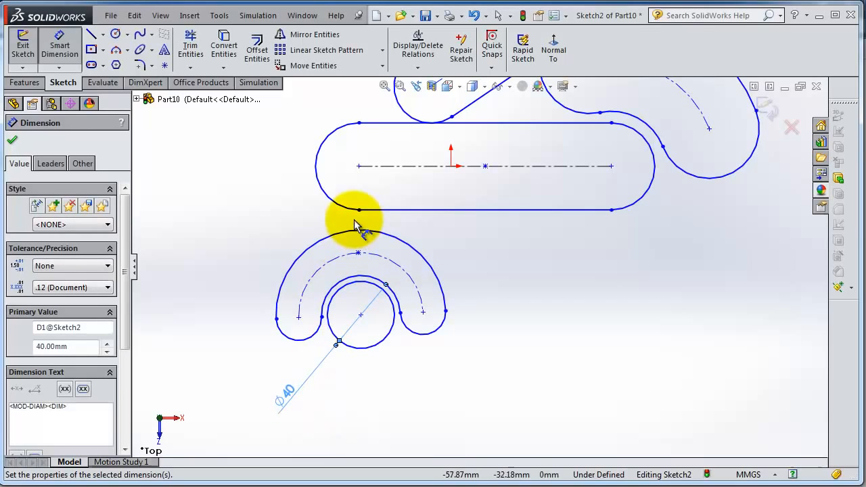
- Dimension the horizontal straight slot's width between its two long edges as 50 mm
{"action": "left_click", "coordinate": [361, 156]}
{"action": "left_click", "coordinate": [361, 212]}
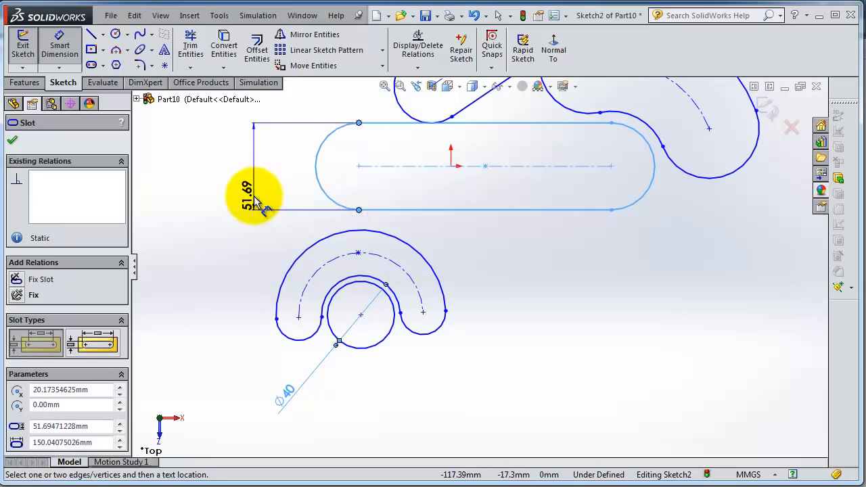
{"action": "left_click", "coordinate": [253, 196]}
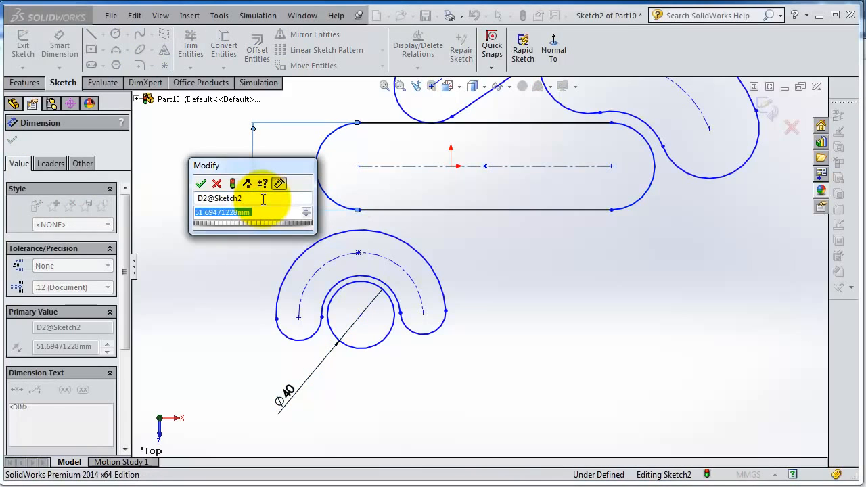
{"action": "type", "text": "50"}
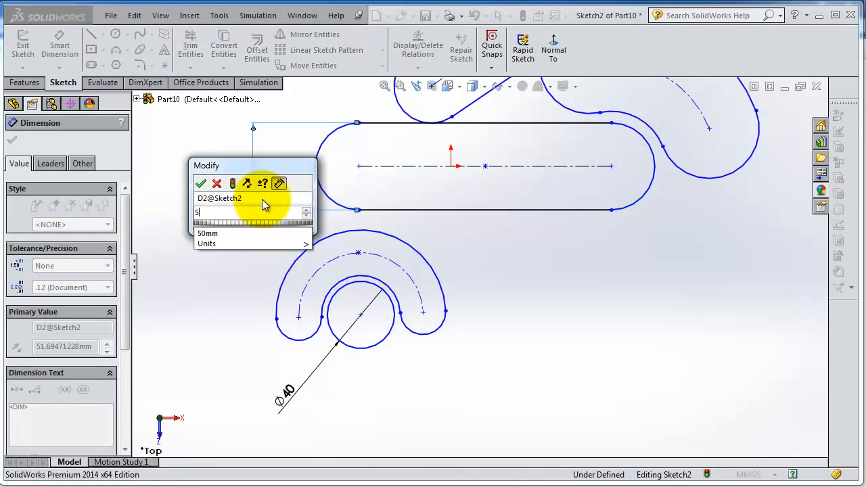
{"action": "key", "text": "Return"}
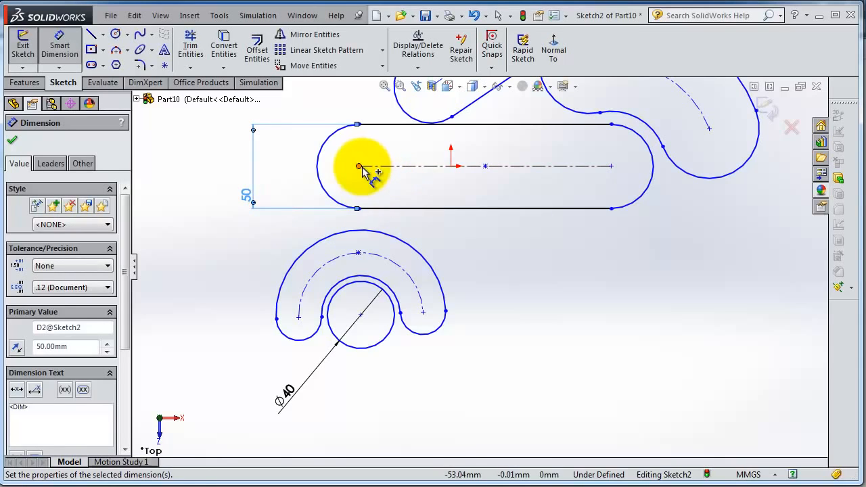
- Dimension the horizontal slot's length between its two arc centres as 150 mm
{"action": "left_click", "coordinate": [359, 165]}
{"action": "left_click", "coordinate": [611, 166]}
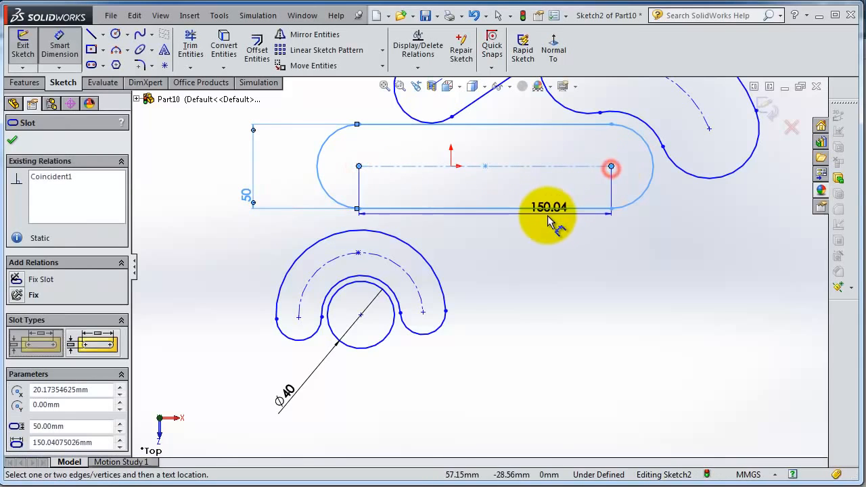
{"action": "left_click", "coordinate": [546, 224]}
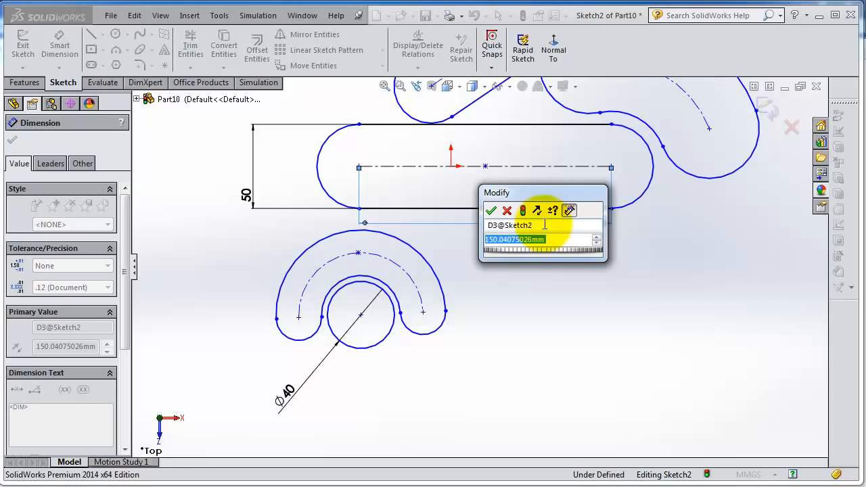
{"action": "type", "text": "150"}
{"action": "key", "text": "Return"}
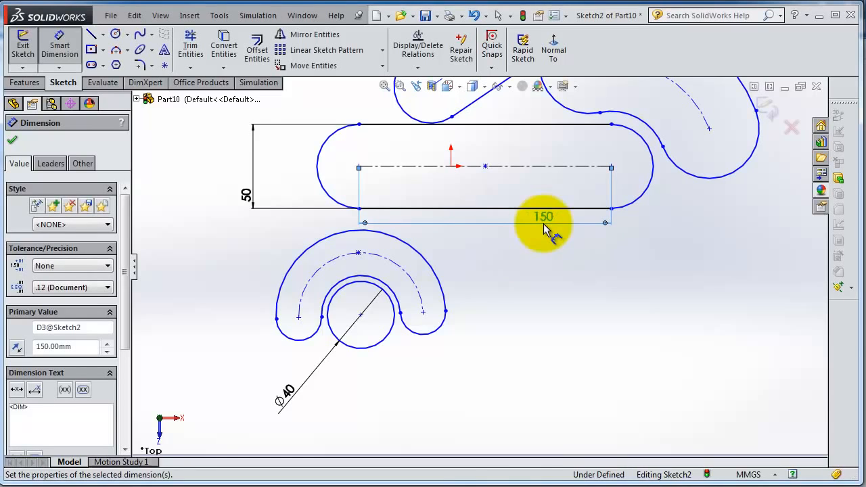
{"action": "scroll", "coordinate": [544, 225], "scroll_direction": "down", "scroll_amount": 3}
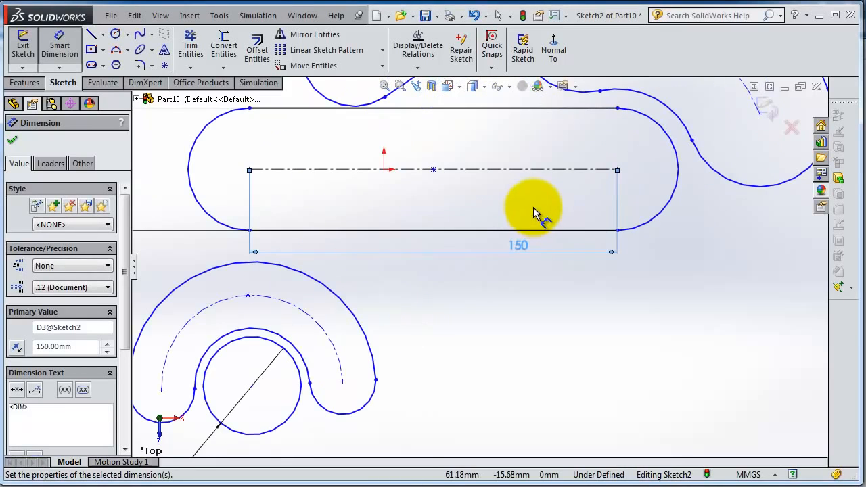
{"action": "key", "text": "Escape"}
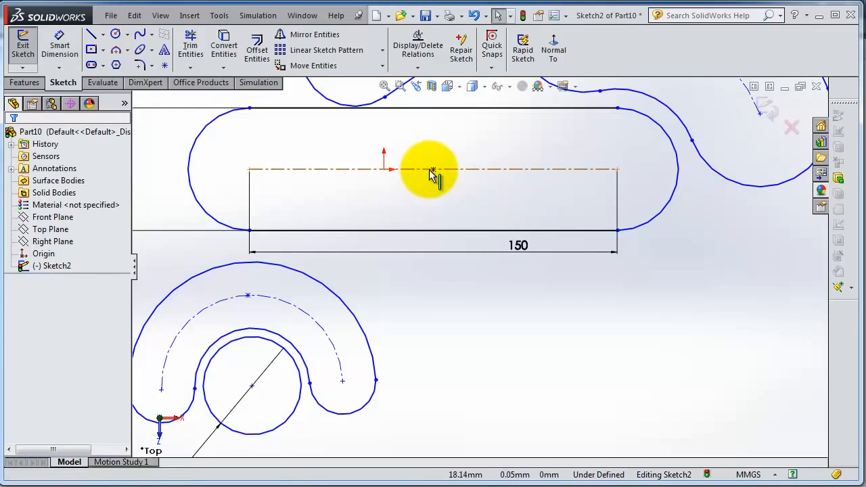
- Add a Coincident relation between the horizontal slot's centre point and the origin
{"action": "left_click", "coordinate": [433, 170]}
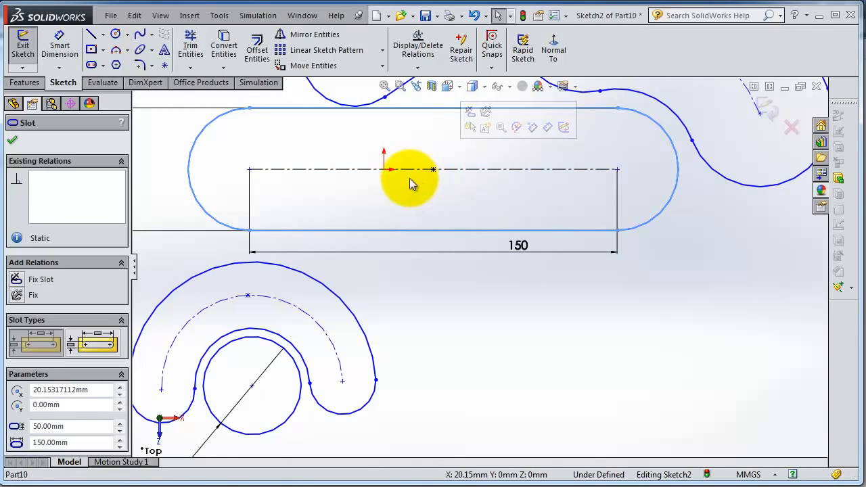
{"action": "left_click", "coordinate": [386, 170], "text": "ctrl"}
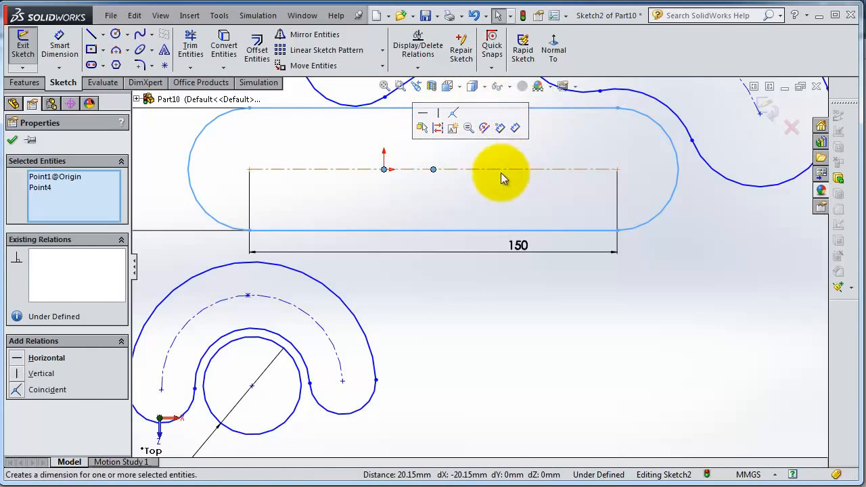
{"action": "left_click", "coordinate": [42, 390]}
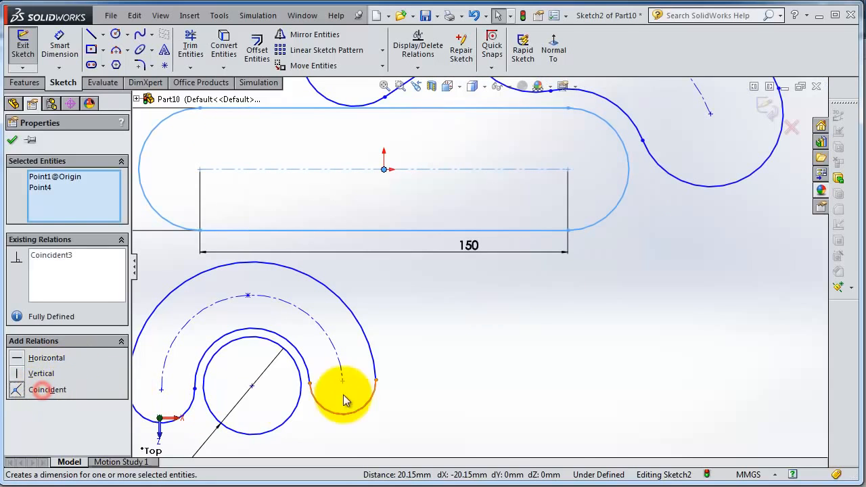
{"action": "left_click", "coordinate": [12, 141]}
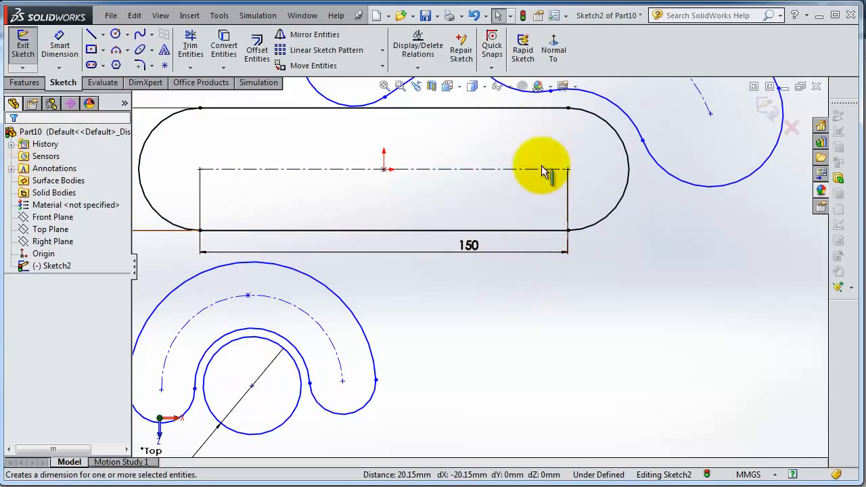
- Sketch a perimeter circle tangent to both long edges of the horizontal slot and passing through the origin
{"action": "scroll", "coordinate": [520, 274], "scroll_direction": "up", "scroll_amount": 2}
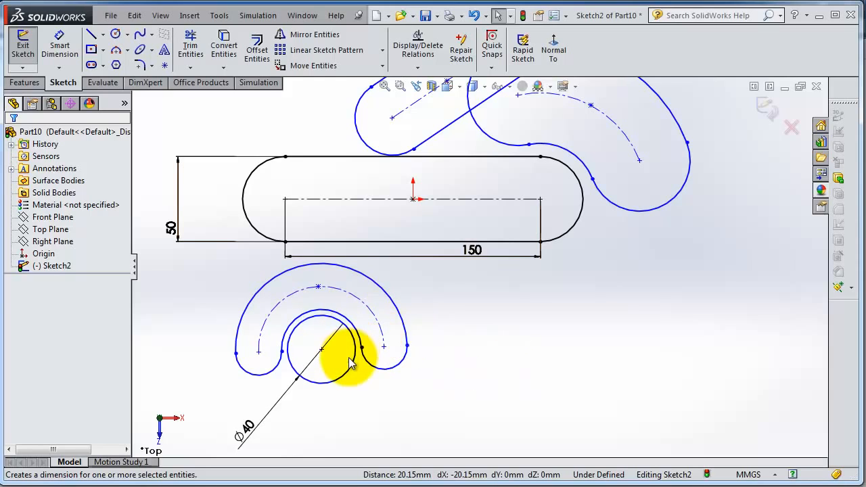
{"action": "scroll", "coordinate": [348, 366], "scroll_direction": "down", "scroll_amount": 1}
{"action": "scroll", "coordinate": [347, 366], "scroll_direction": "down", "scroll_amount": 1}
{"action": "scroll", "coordinate": [352, 368], "scroll_direction": "up", "scroll_amount": 1}
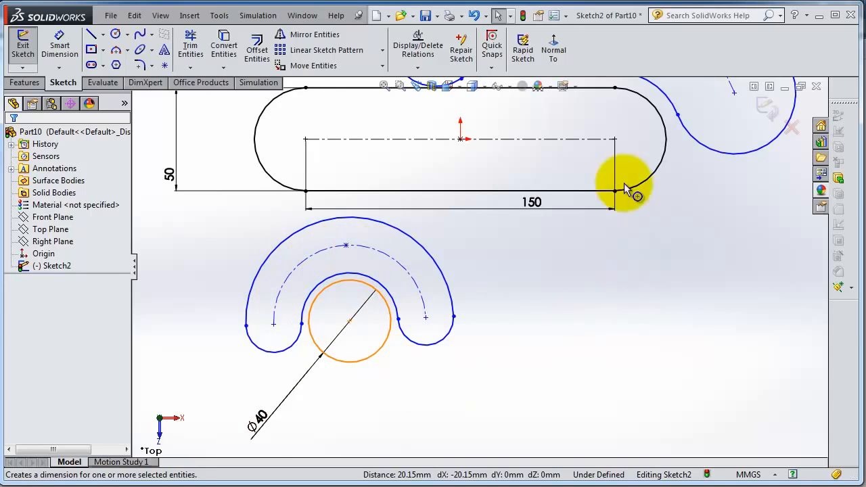
{"action": "left_click", "coordinate": [127, 34]}
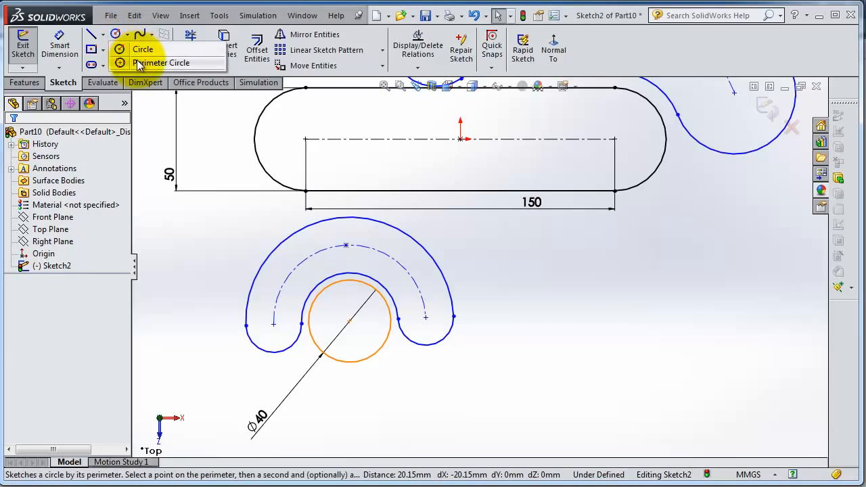
{"action": "left_click", "coordinate": [142, 61]}
{"action": "scroll", "coordinate": [527, 146], "scroll_direction": "up", "scroll_amount": 2}
{"action": "scroll", "coordinate": [512, 178], "scroll_direction": "down", "scroll_amount": 3}
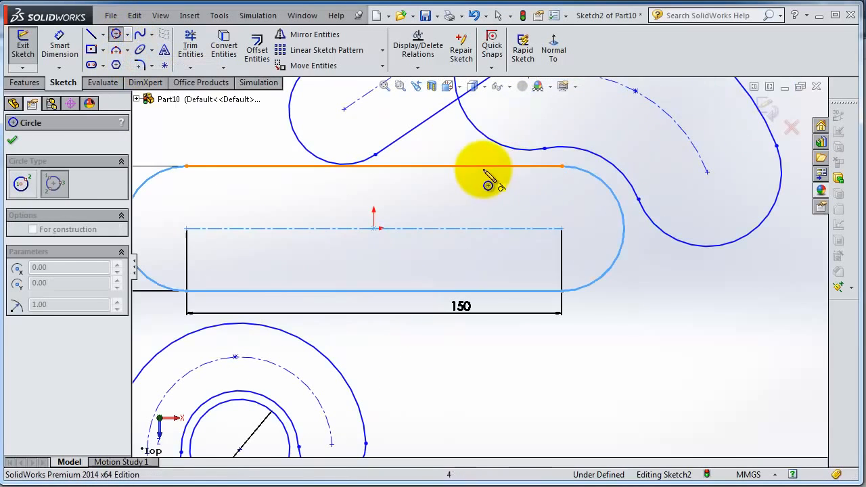
{"action": "left_click", "coordinate": [483, 167]}
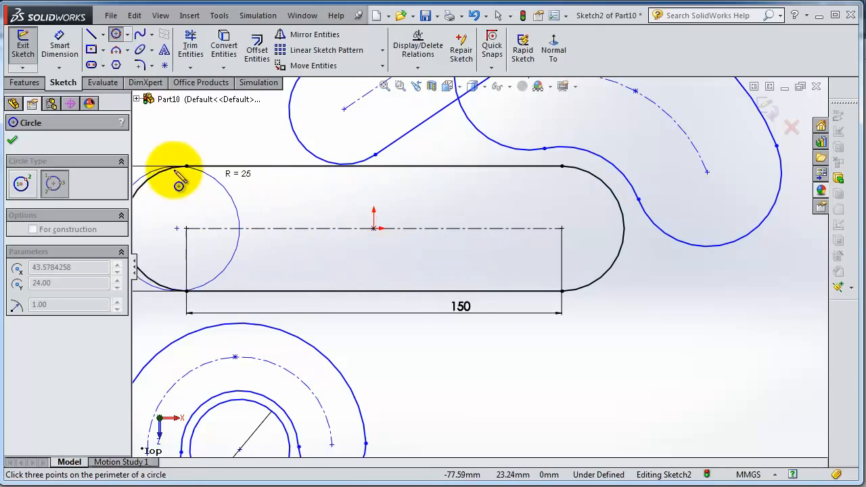
{"action": "key", "text": "f"}
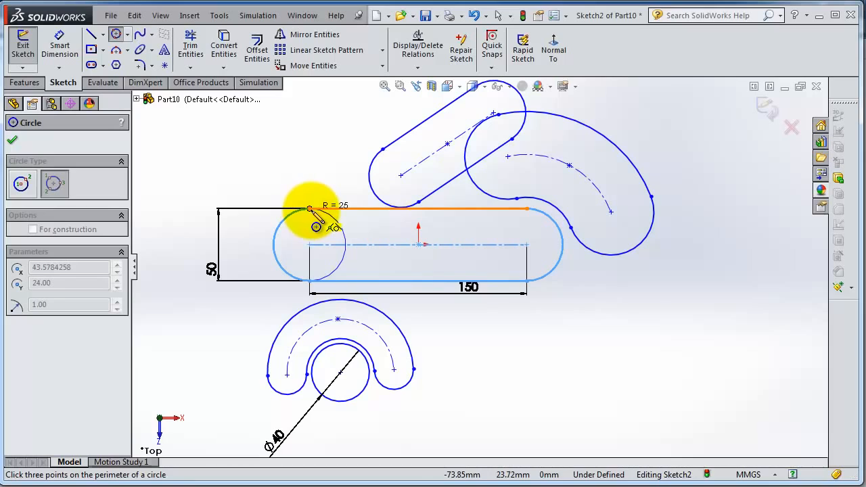
{"action": "left_click", "coordinate": [418, 244]}
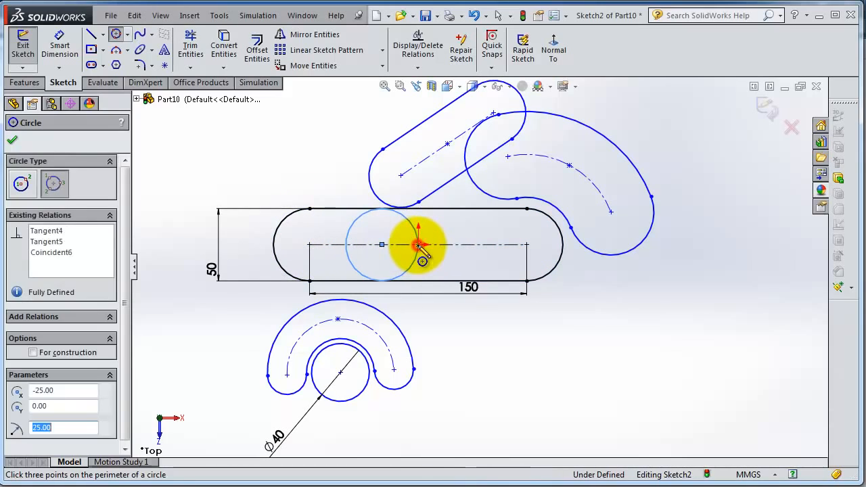
- Sketch an upright center rectangle about 119 mm wide in the empty area left of the slots
{"action": "scroll", "coordinate": [416, 249], "scroll_direction": "down", "scroll_amount": 3}
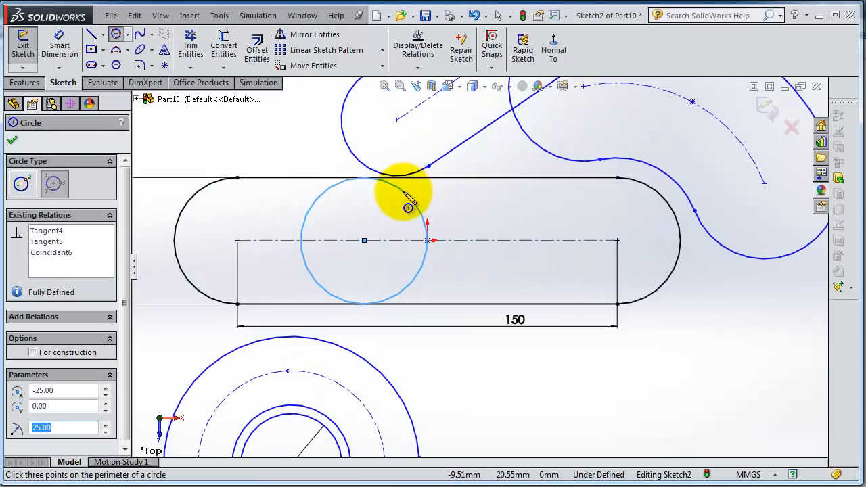
{"action": "scroll", "coordinate": [408, 231], "scroll_direction": "down", "scroll_amount": 2}
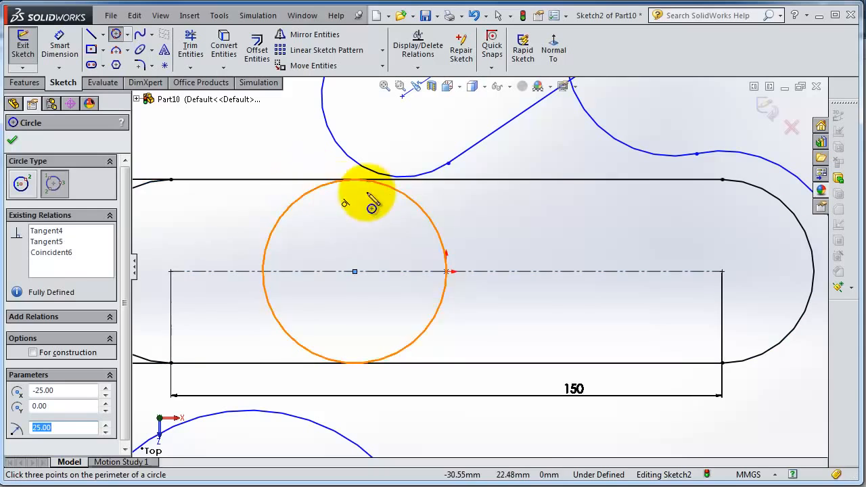
{"action": "scroll", "coordinate": [470, 346], "scroll_direction": "up", "scroll_amount": 3}
{"action": "scroll", "coordinate": [480, 358], "scroll_direction": "up", "scroll_amount": 4}
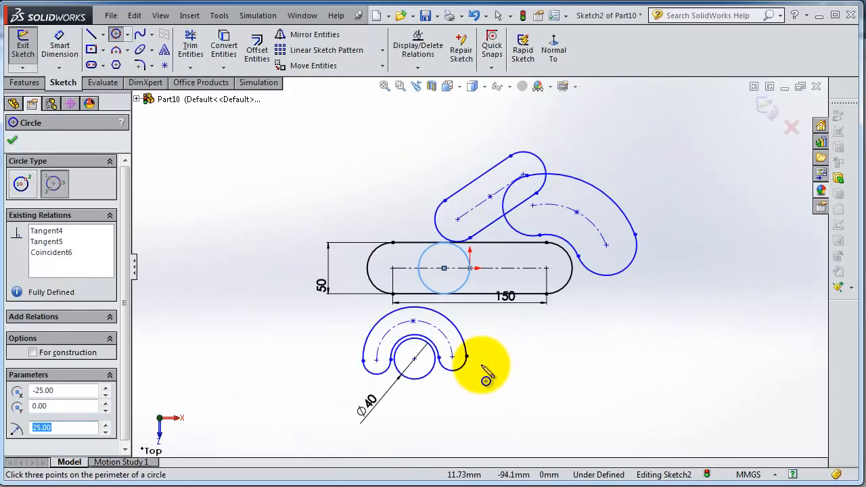
{"action": "scroll", "coordinate": [482, 366], "scroll_direction": "down", "scroll_amount": 3}
{"action": "scroll", "coordinate": [673, 186], "scroll_direction": "up", "scroll_amount": 2}
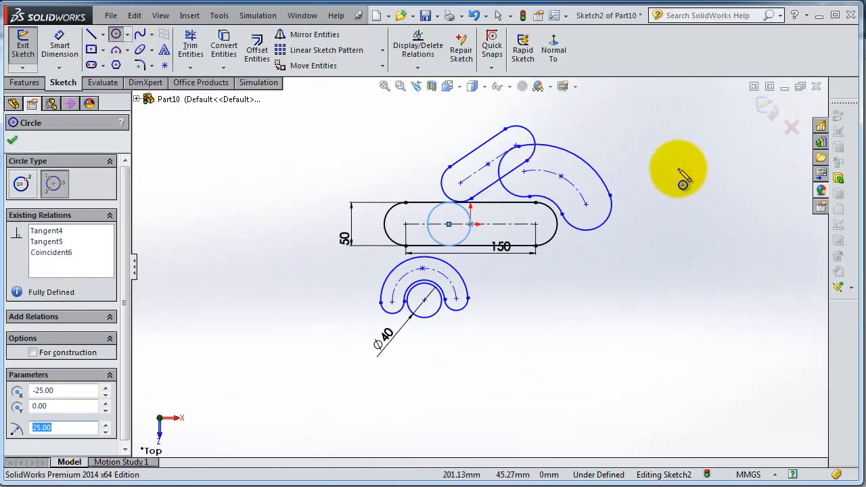
{"action": "left_click", "coordinate": [91, 49]}
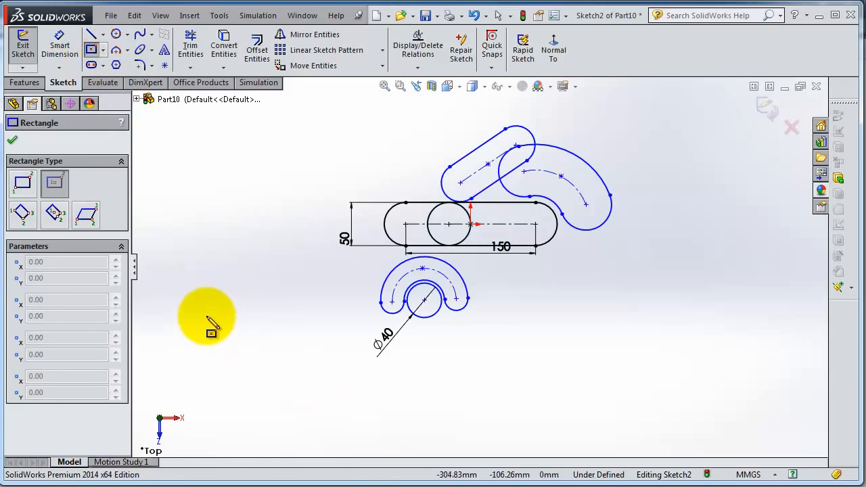
{"action": "left_click", "coordinate": [253, 286]}
{"action": "left_click", "coordinate": [201, 202]}
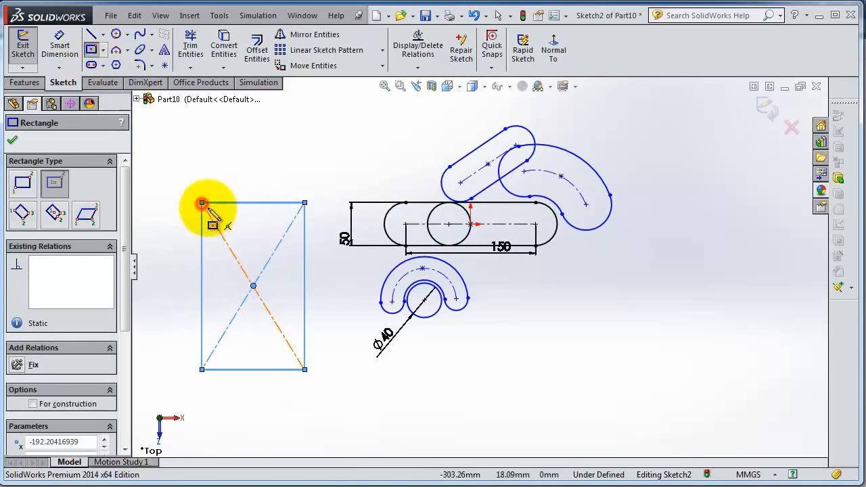
- Sketch a perimeter circle of about 59 mm radius tangent to the rectangle's top edge and both vertical edges
{"action": "left_click", "coordinate": [116, 35]}
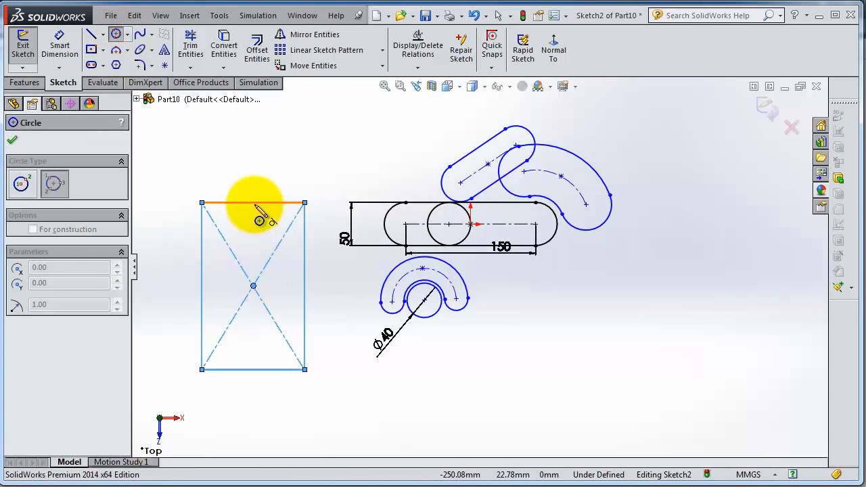
{"action": "left_click", "coordinate": [256, 203]}
{"action": "left_click", "coordinate": [304, 249]}
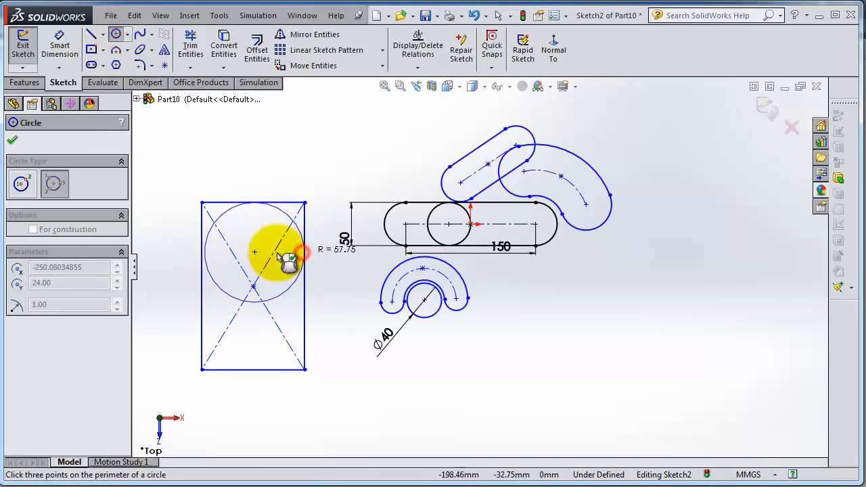
{"action": "left_click", "coordinate": [202, 255]}
{"action": "scroll", "coordinate": [327, 269], "scroll_direction": "up", "scroll_amount": 2}
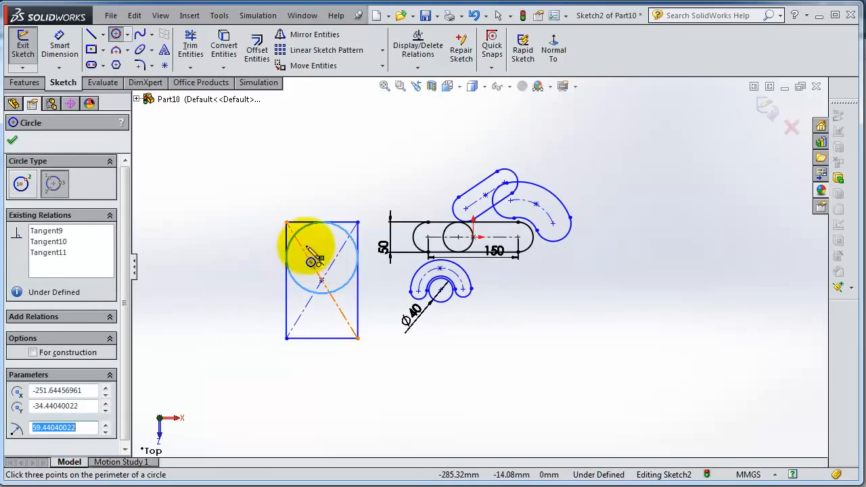
{"action": "scroll", "coordinate": [292, 245], "scroll_direction": "down", "scroll_amount": 4}
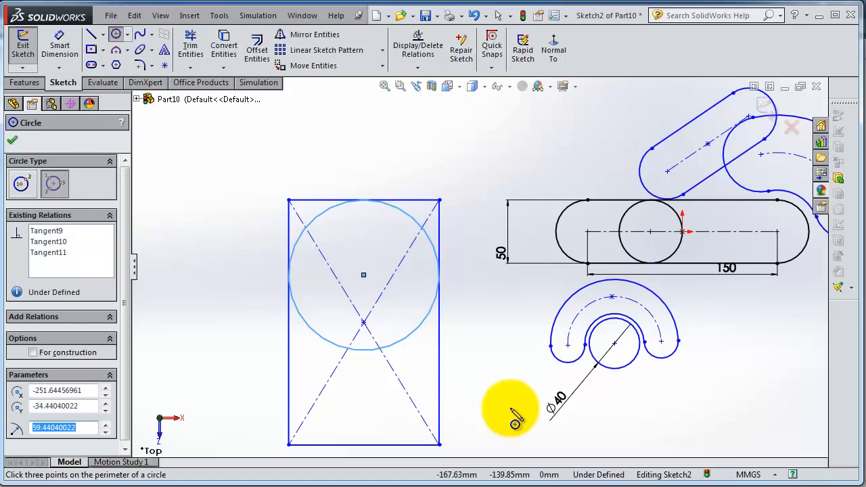
{"action": "scroll", "coordinate": [673, 290], "scroll_direction": "up", "scroll_amount": 2}
{"action": "scroll", "coordinate": [628, 284], "scroll_direction": "down", "scroll_amount": 2}
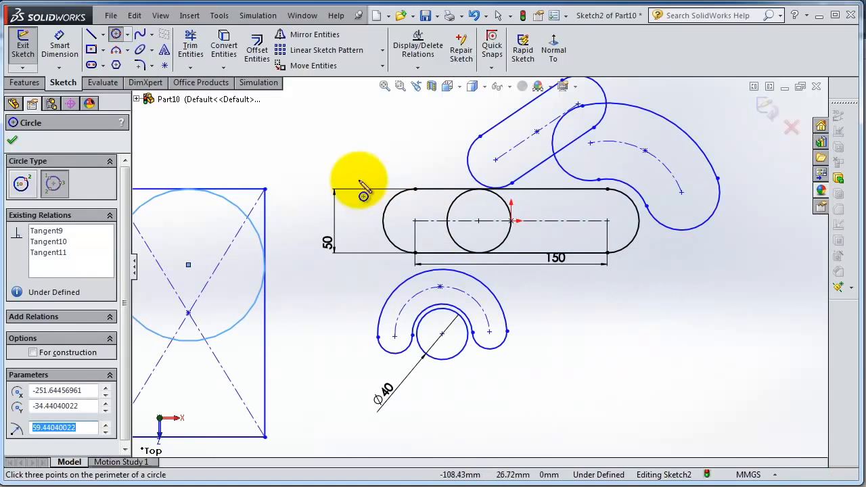
{"action": "scroll", "coordinate": [369, 166], "scroll_direction": "up", "scroll_amount": 2}
{"action": "scroll", "coordinate": [389, 173], "scroll_direction": "down", "scroll_amount": 3}
{"action": "scroll", "coordinate": [374, 168], "scroll_direction": "up", "scroll_amount": 3}
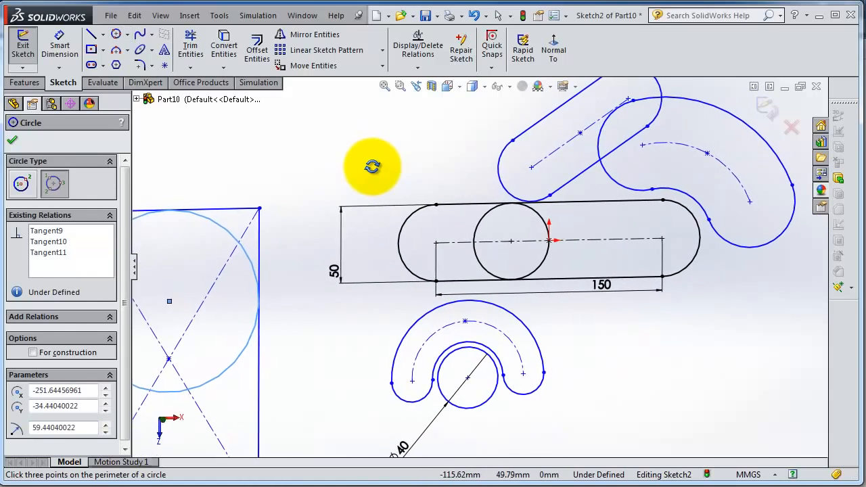